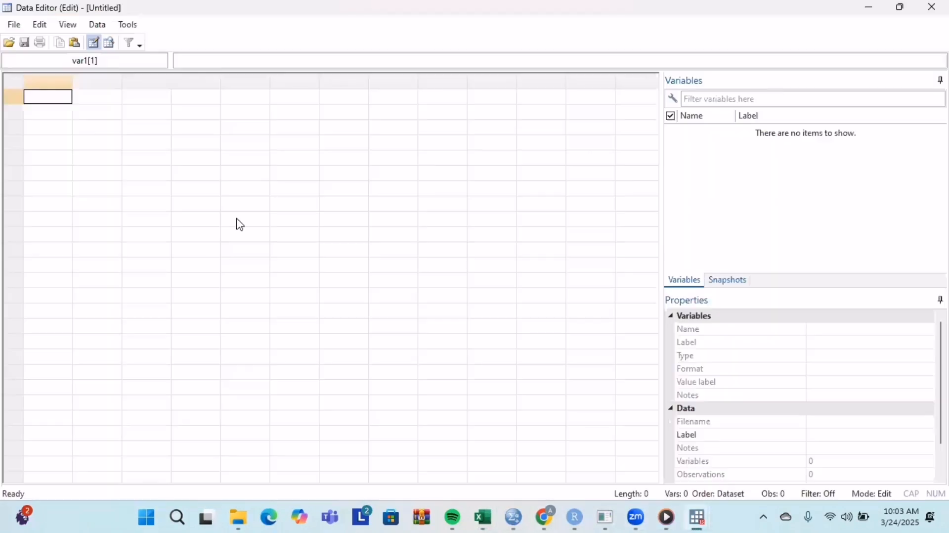
# Step: Paste the copied date and IHK data into the empty dataset, treating the first row as variable names, and check its rows
pyautogui.rightClick(45, 97)
pyautogui.click(71, 128)
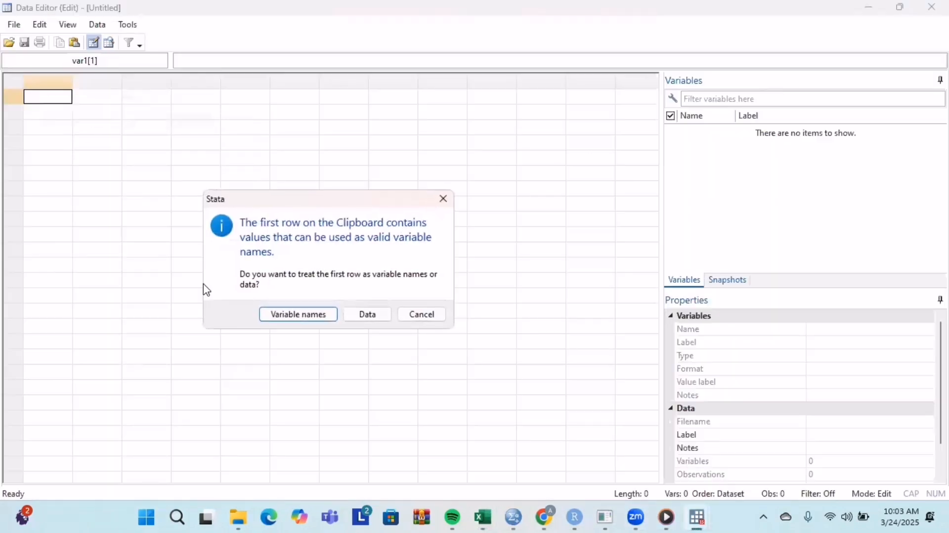
pyautogui.click(313, 314)
pyautogui.click(121, 97)
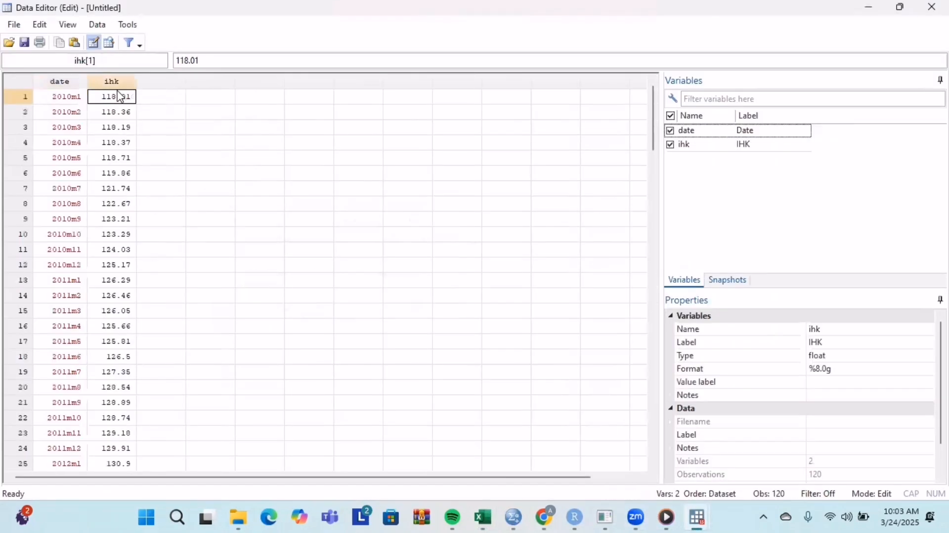
pyautogui.click(123, 82)
pyautogui.click(184, 157)
pyautogui.scroll(-5, 184, 158)
pyautogui.scroll(-20, 184, 158)
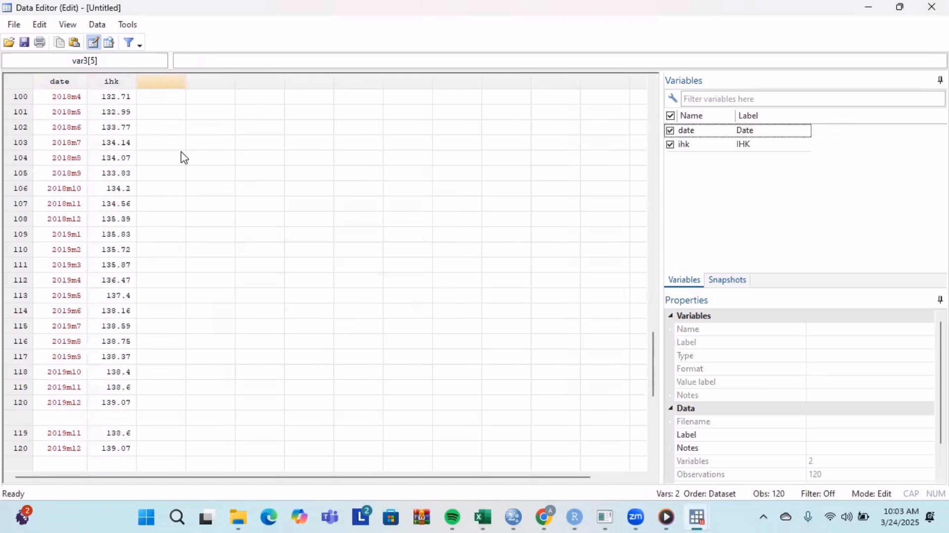
pyautogui.scroll(20, 184, 158)
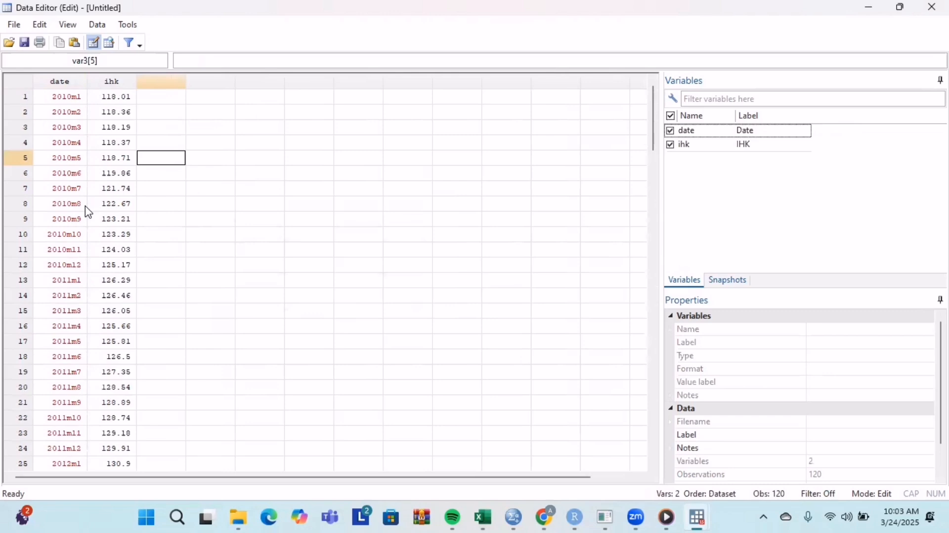
# Step: Return to the main Stata window and generate the observation counter t = _n
pyautogui.click(869, 8)
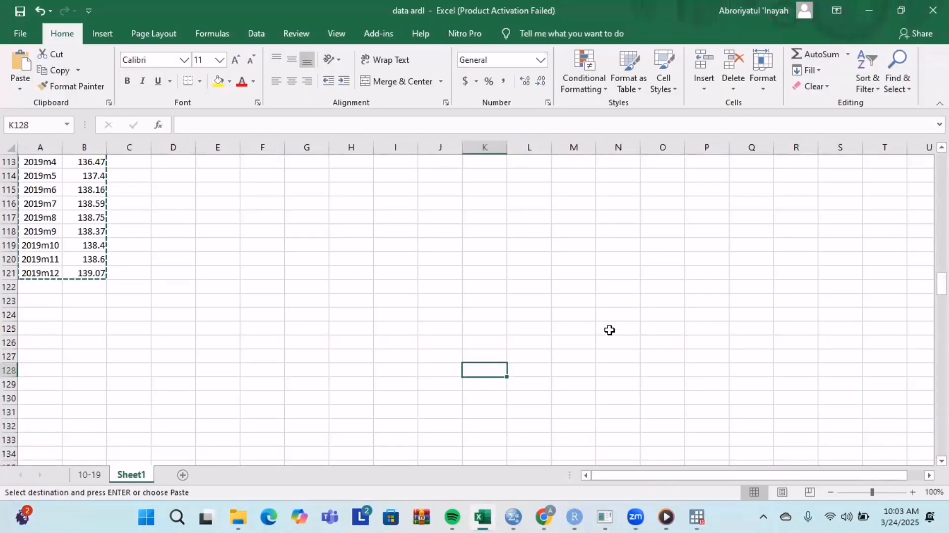
pyautogui.moveTo(697, 517)
pyautogui.click(639, 470)
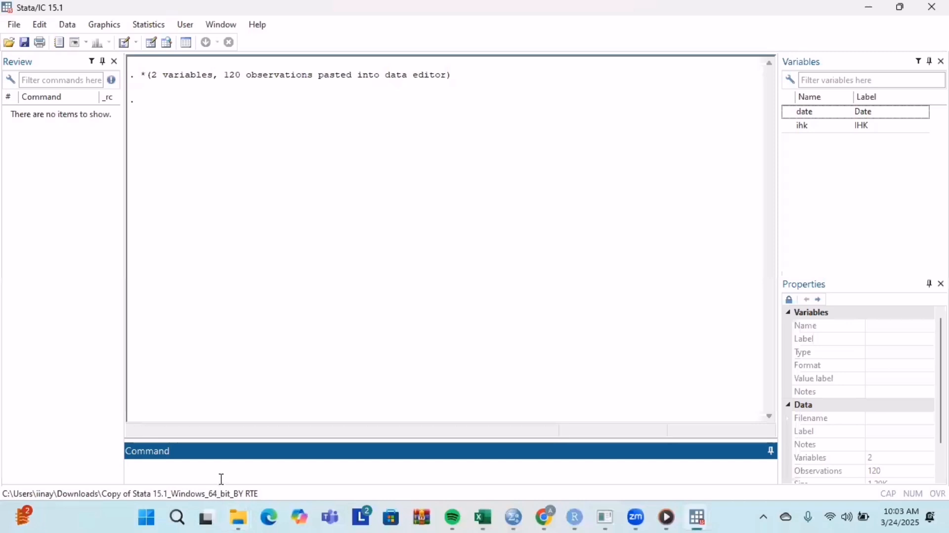
pyautogui.write('gen t = _n')
pyautogui.press('Return')
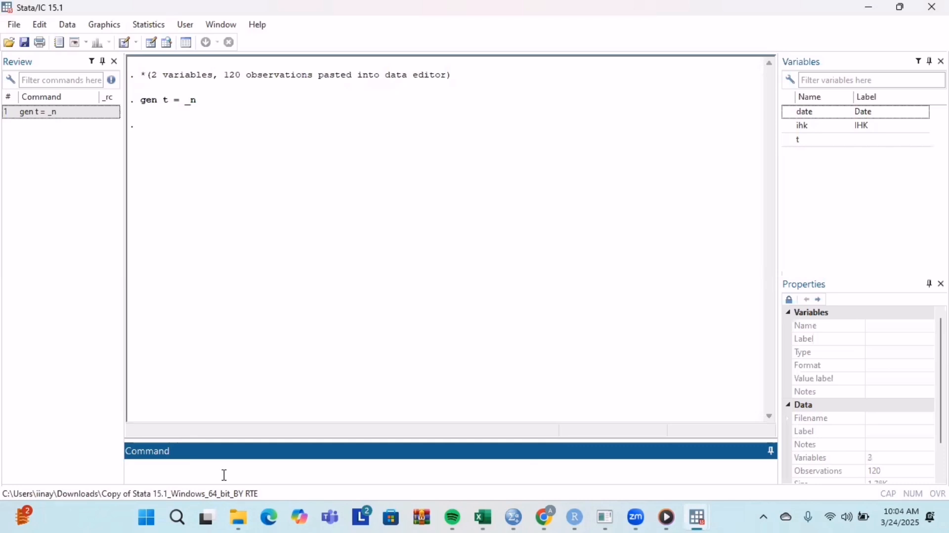
# Step: Generate the monthly time variable newt = tm(2010m1) + t-1 and check its values in the Data Editor
pyautogui.write('gen newt = tm()2010m1')
pyautogui.press('Right')
pyautogui.write('+')
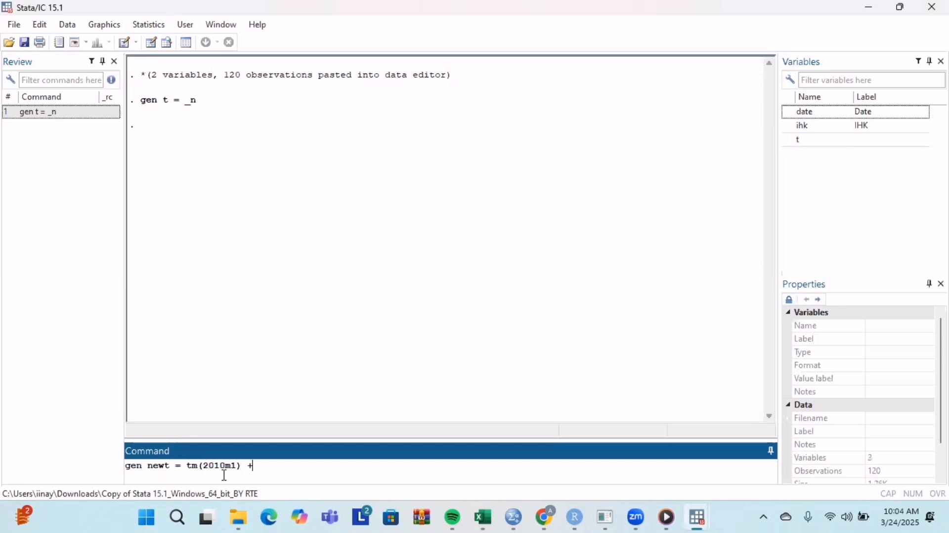
pyautogui.write(' t-1')
pyautogui.press('Return')
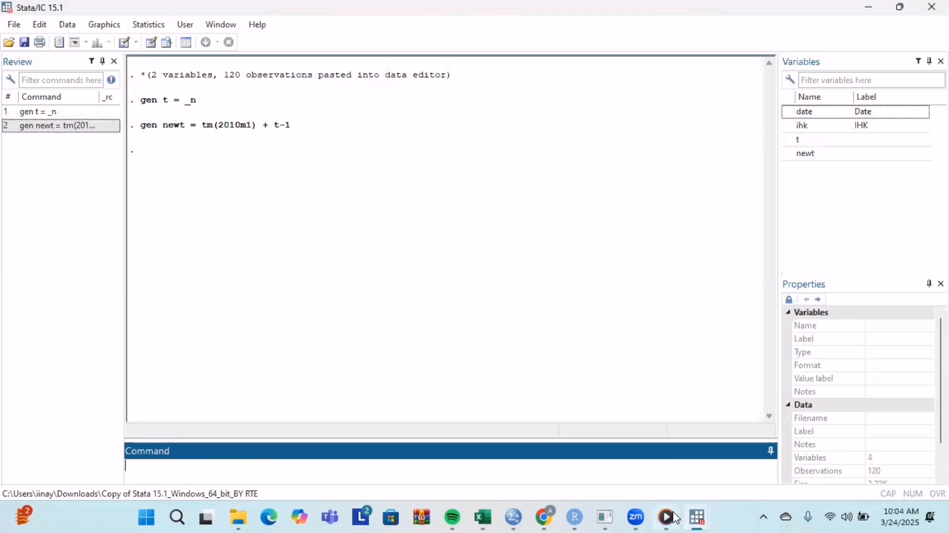
pyautogui.moveTo(701, 517)
pyautogui.click(723, 464)
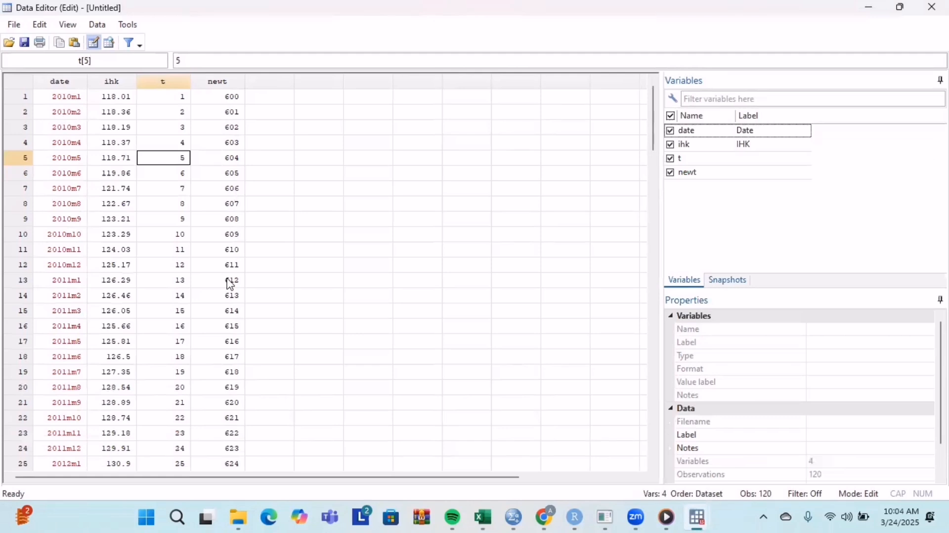
pyautogui.click(869, 7)
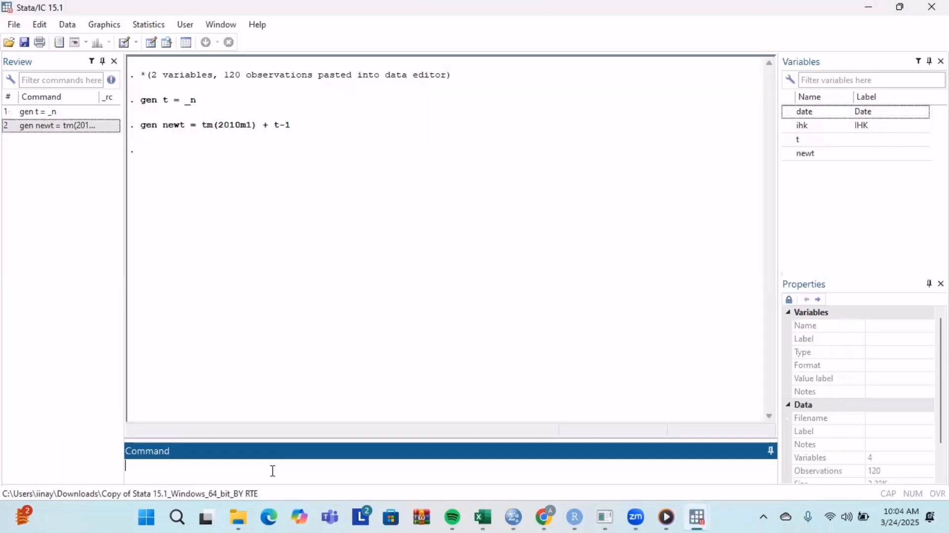
# Step: Format newt as monthly dates with %tm and declare it as the time variable with tsset
pyautogui.write('format %tm newt')
pyautogui.press('Return')
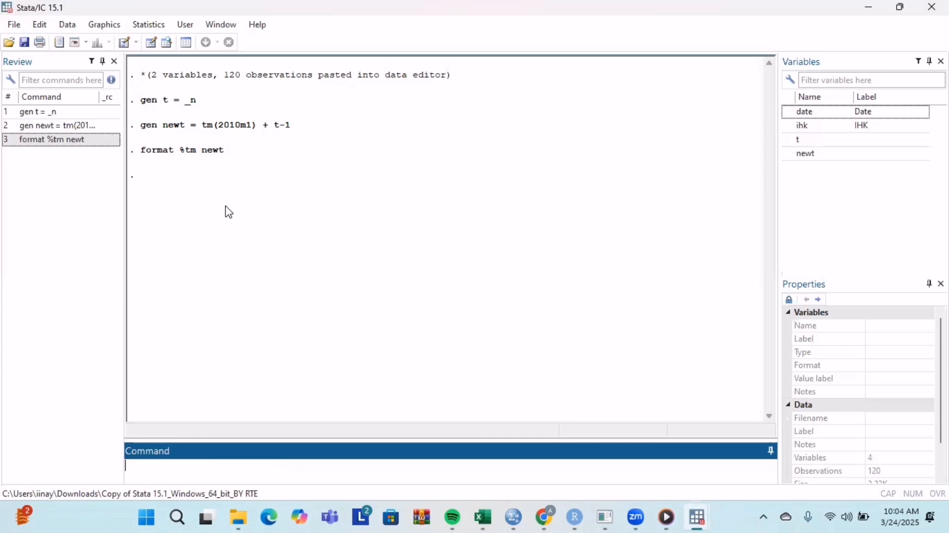
pyautogui.write('t')
pyautogui.moveTo(698, 518)
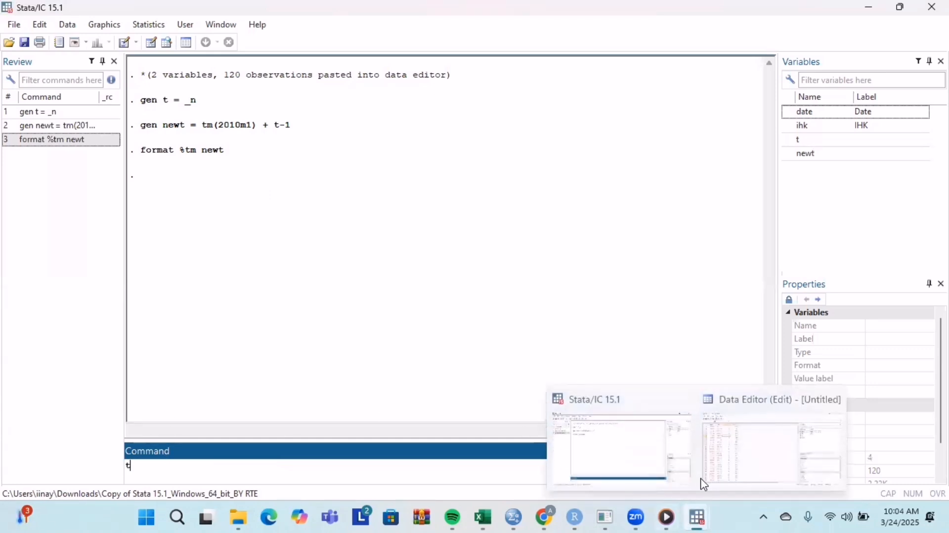
pyautogui.click(735, 428)
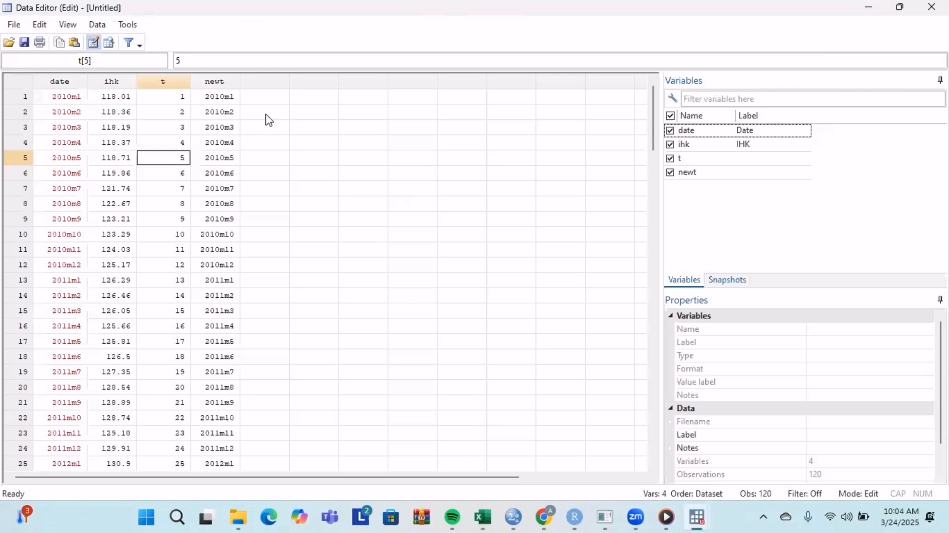
pyautogui.click(871, 11)
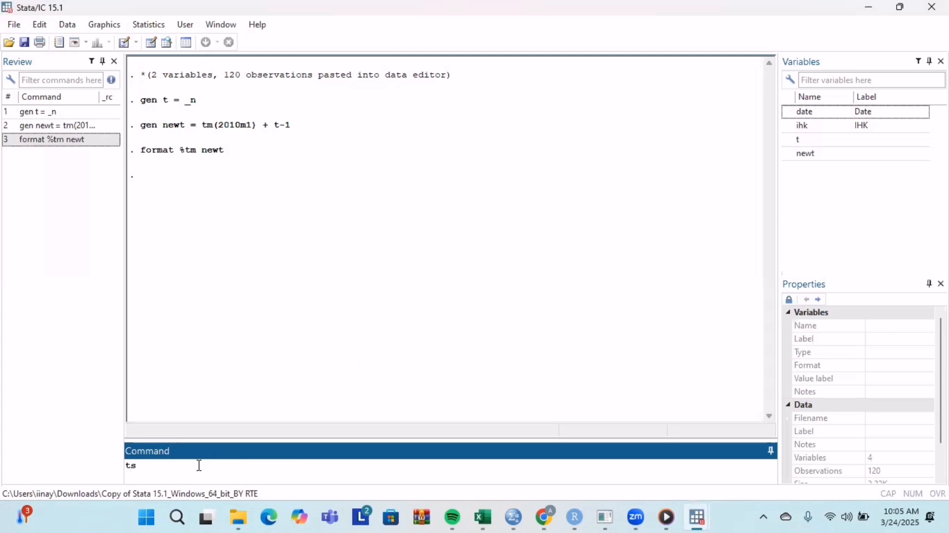
pyautogui.write('et newt')
pyautogui.press('Return')
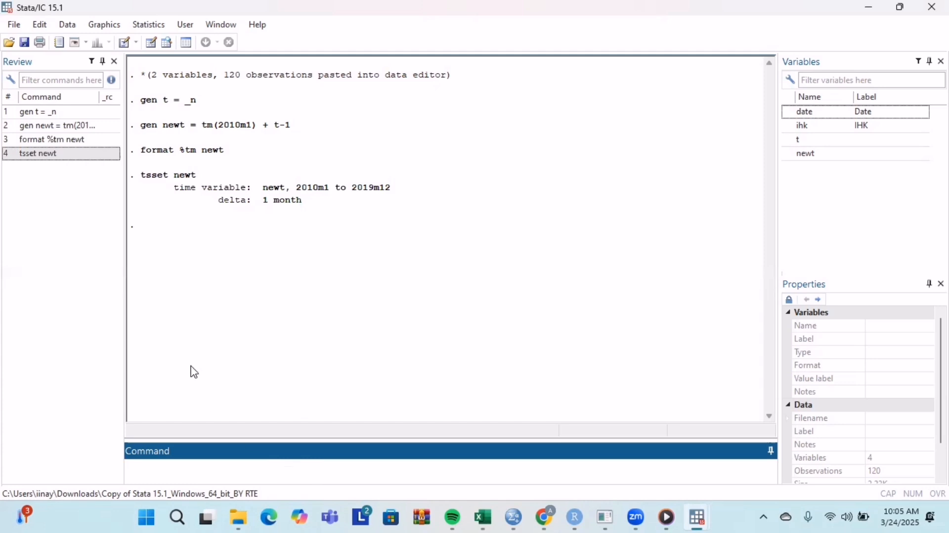
# Step: Create a time-series line plot with ihk as the Y variable and view the graph at full size
pyautogui.click(149, 24)
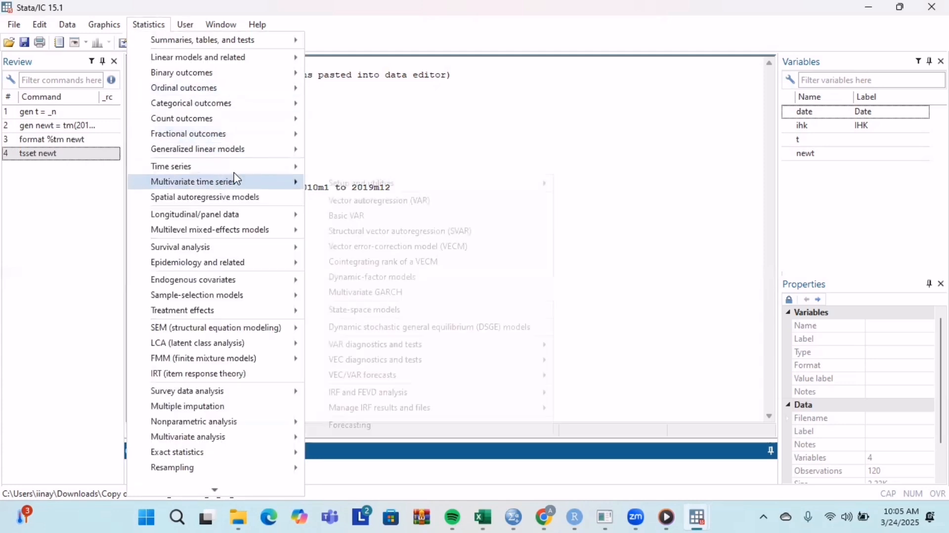
pyautogui.moveTo(239, 173)
pyautogui.moveTo(432, 428)
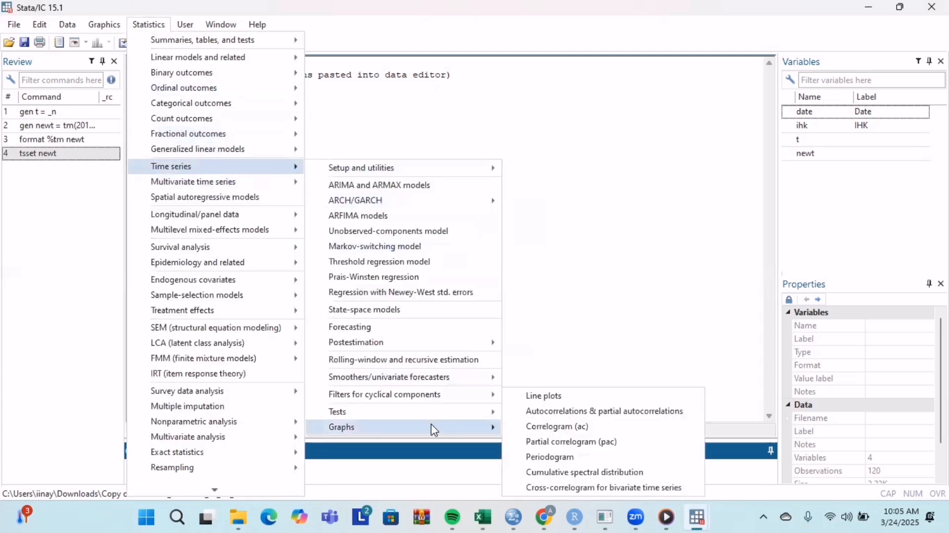
pyautogui.click(538, 394)
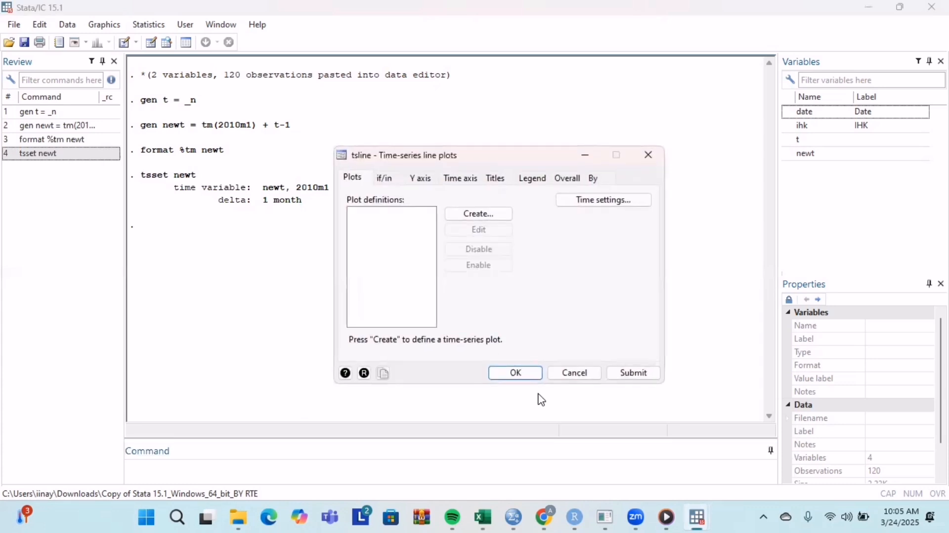
pyautogui.click(487, 215)
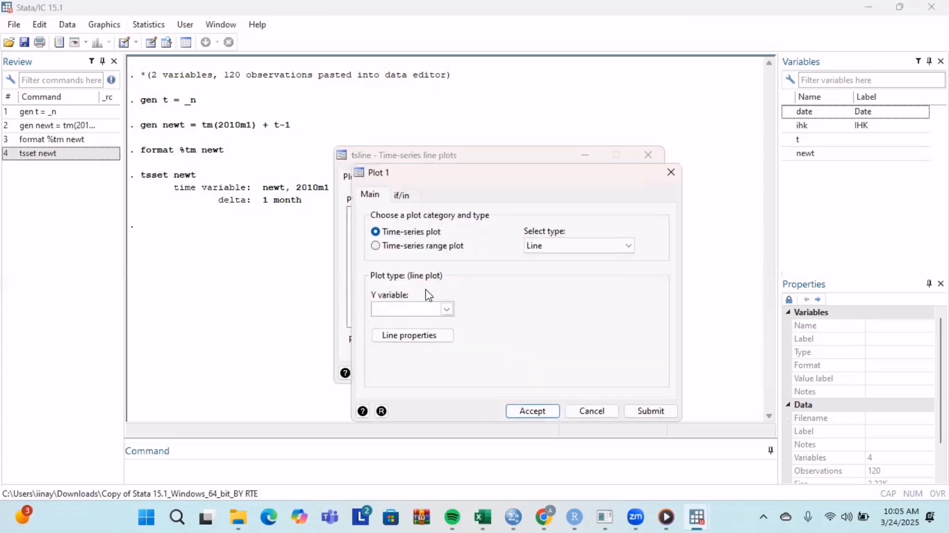
pyautogui.click(447, 310)
pyautogui.click(435, 324)
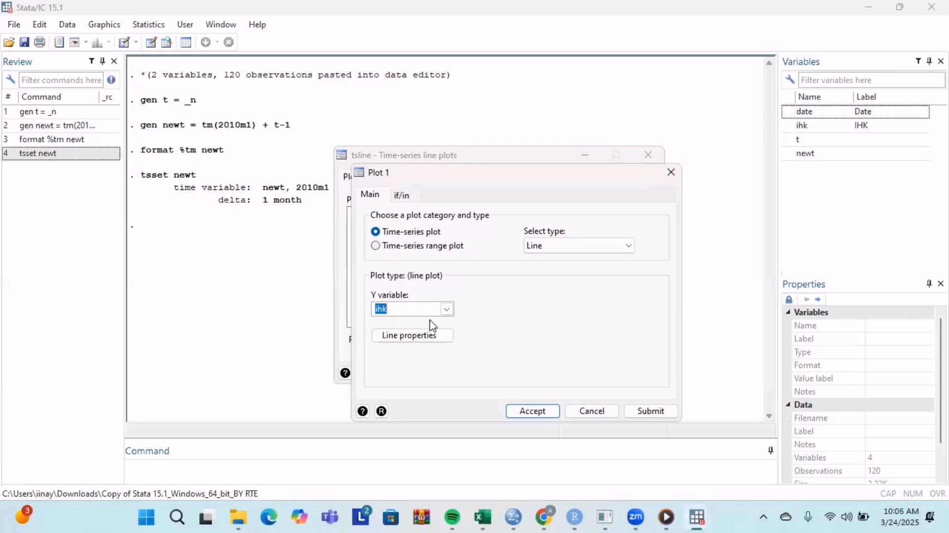
pyautogui.click(447, 309)
pyautogui.click(435, 320)
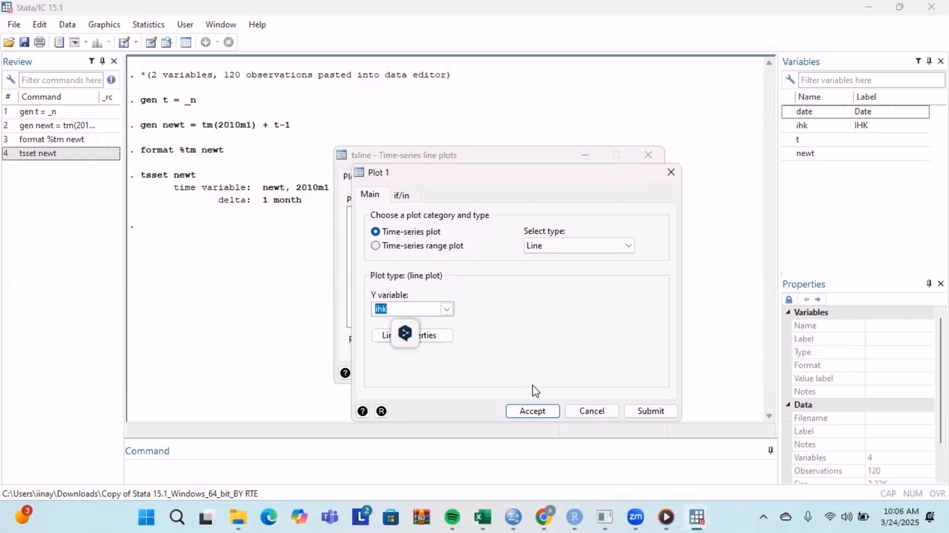
pyautogui.click(531, 411)
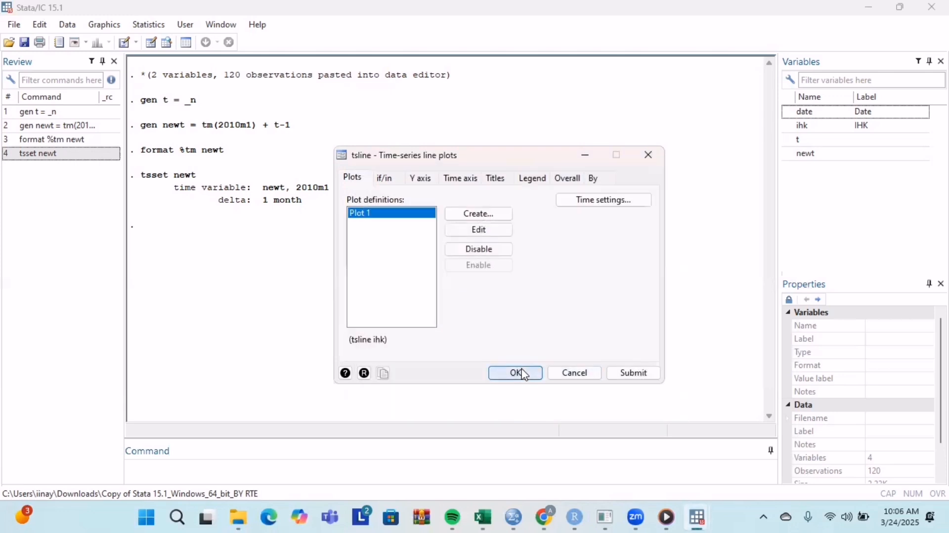
pyautogui.click(517, 374)
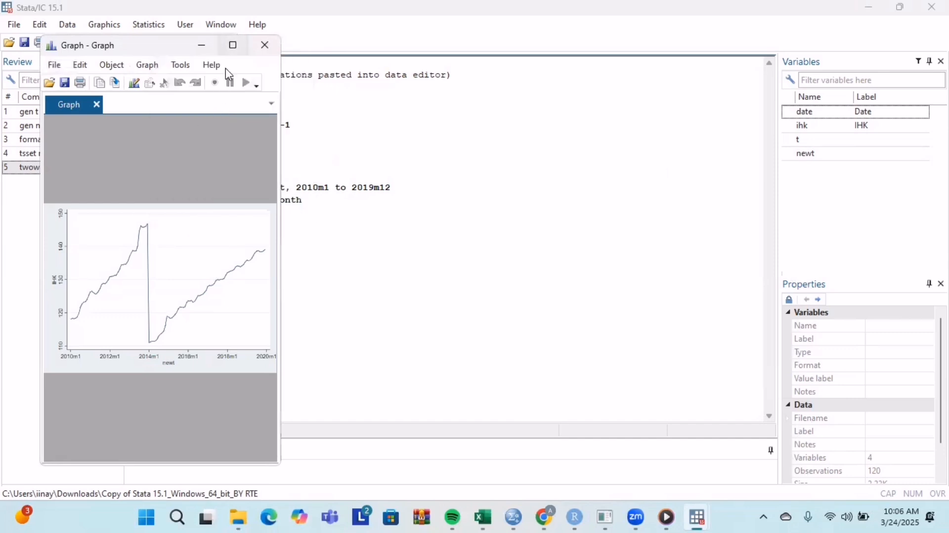
pyautogui.click(233, 45)
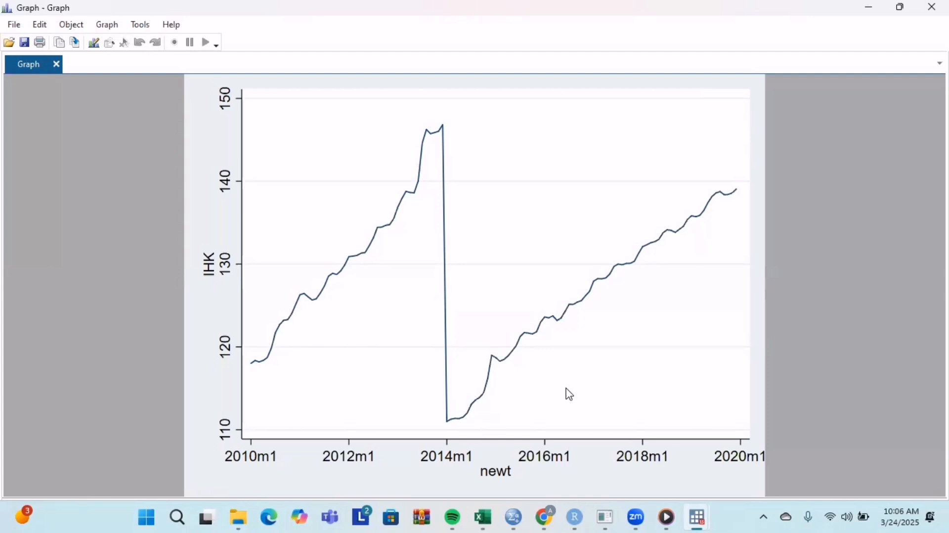
pyautogui.click(872, 14)
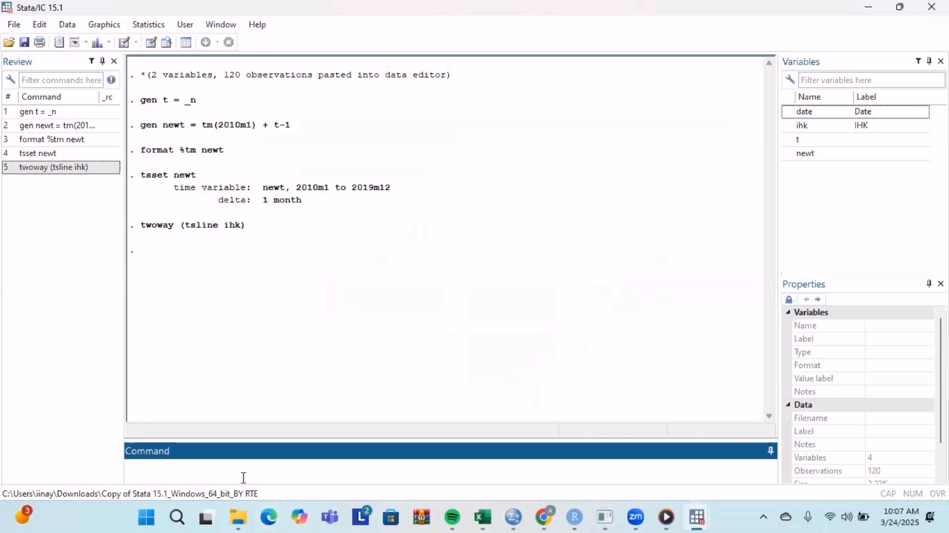
# Step: Regress ihk on a constant only and run estat sbcusum, viewing the recursive cusum plot at full size
pyautogui.write('regress ihk')
pyautogui.press('Return')
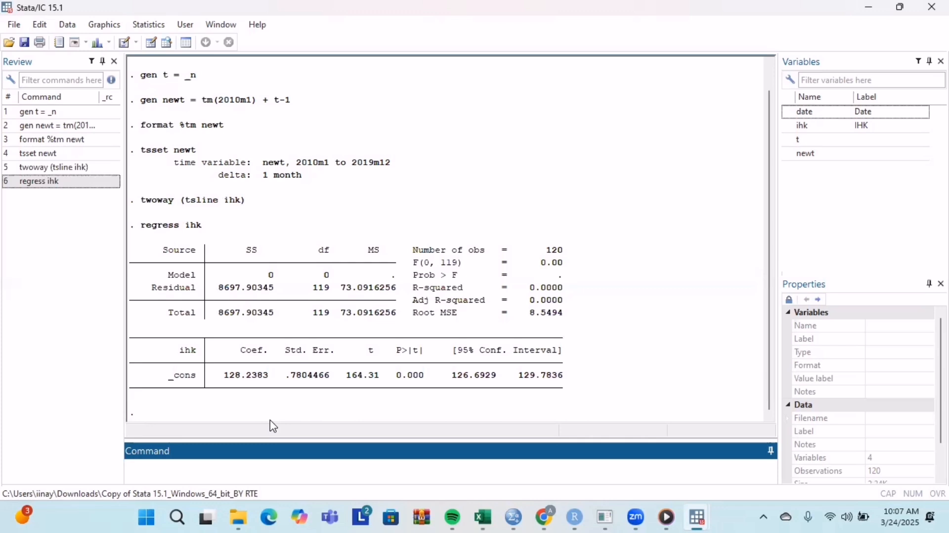
pyautogui.write('estat sbcusum')
pyautogui.press('Return')
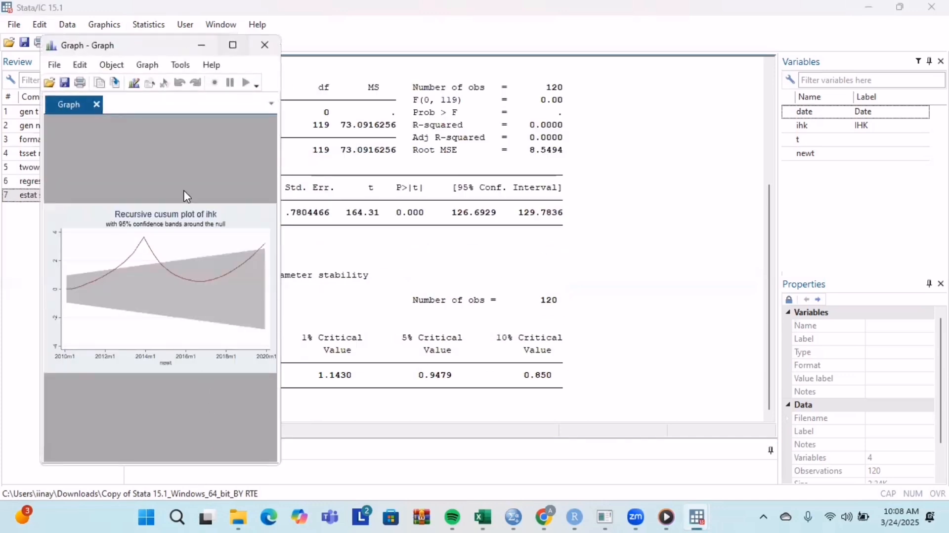
pyautogui.press('super+Up')
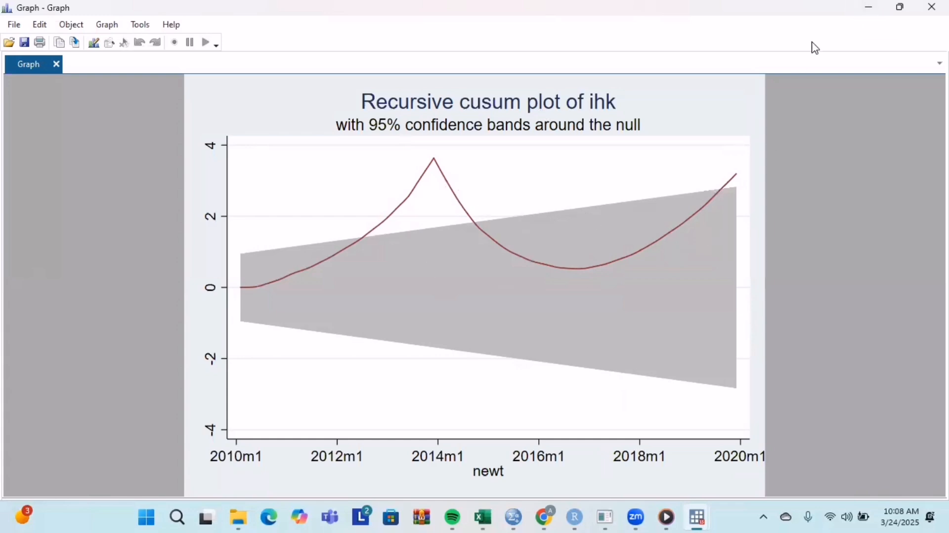
pyautogui.click(870, 7)
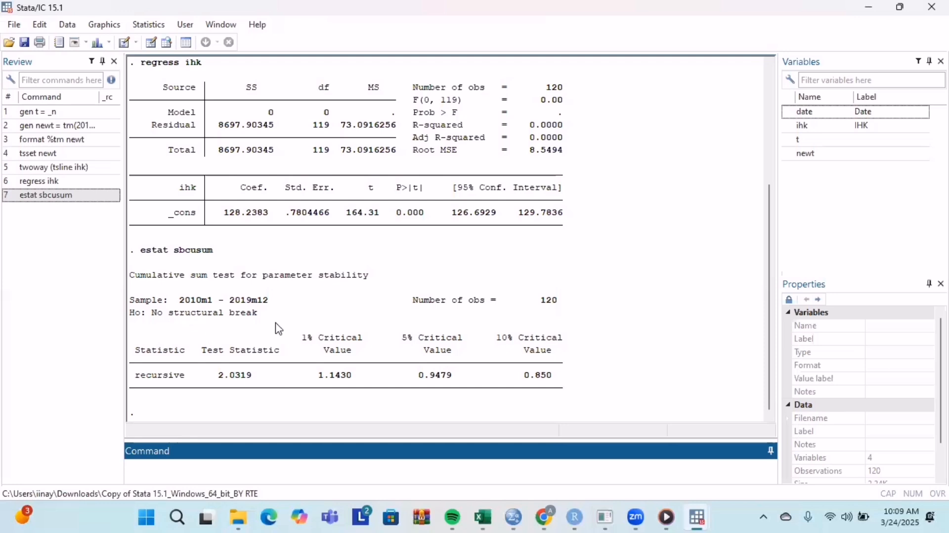
# Step: Test the ihk regression for a structural break at an unknown date with estat sbsingle
pyautogui.click(217, 398)
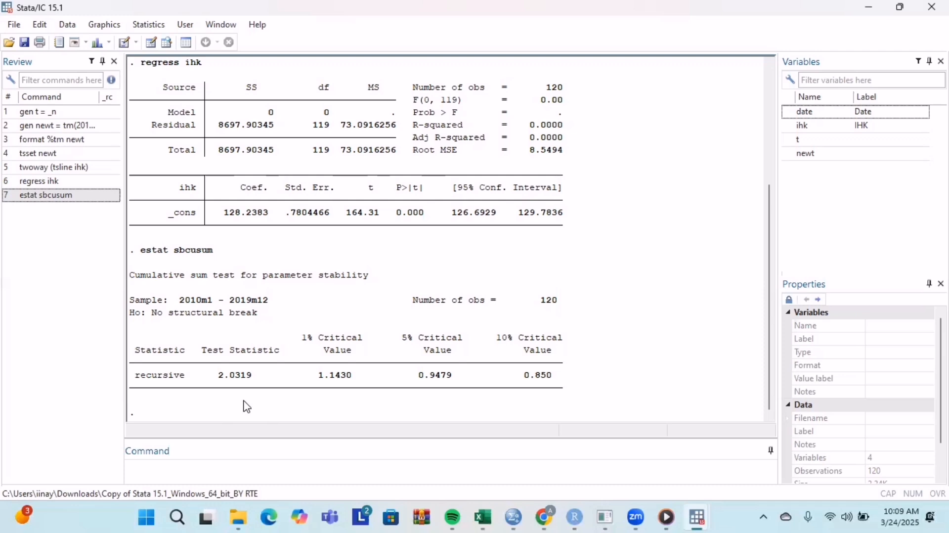
pyautogui.click(194, 472)
pyautogui.write('esta')
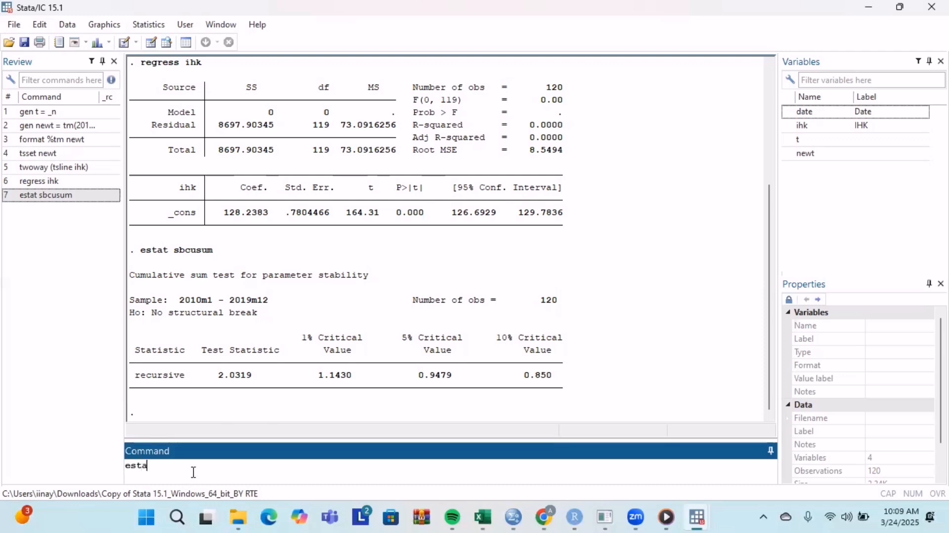
pyautogui.write('t sbsingle')
pyautogui.press('Return')
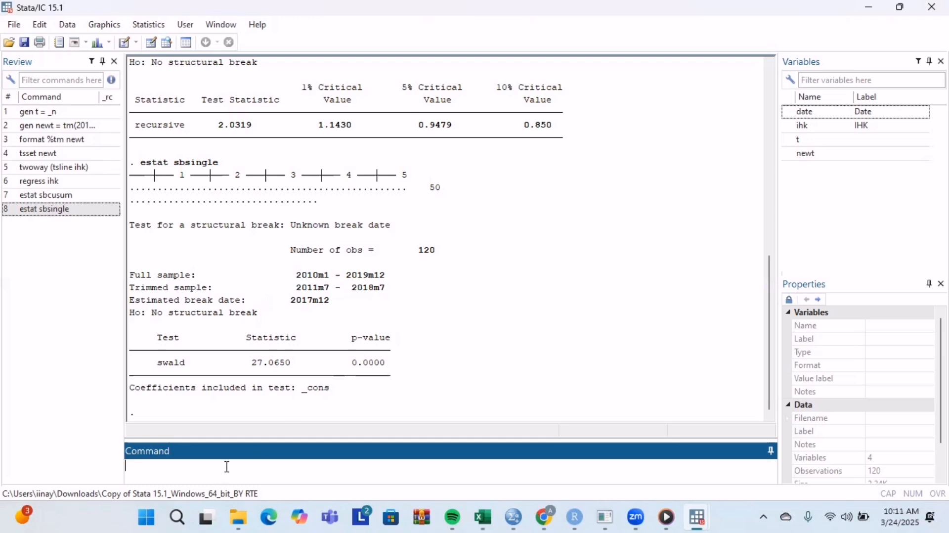
# Step: Run the known-date structural break test with estat sbknown, break(tm(2017m12))
pyautogui.write('estat sbknown, break()')
pyautogui.press('Left')
pyautogui.write('tm')
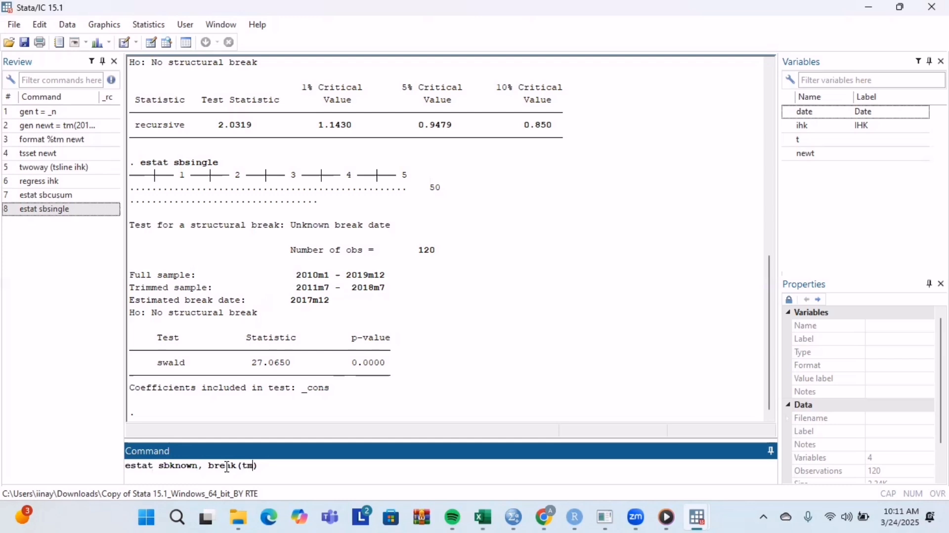
pyautogui.write('()')
pyautogui.press('Left')
pyautogui.write('2017m12')
pyautogui.click(315, 469)
pyautogui.press('Return')
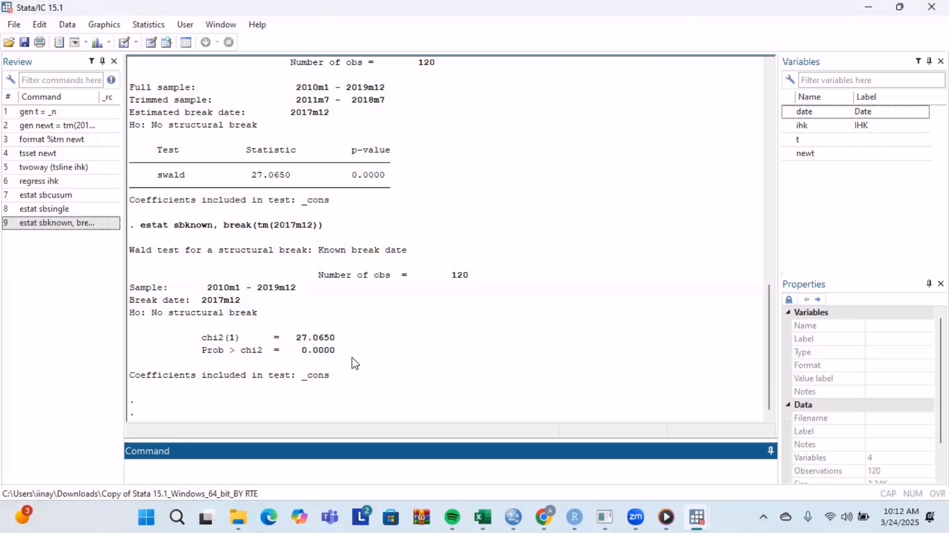
pyautogui.scroll(1, 305, 275)
pyautogui.scroll(-1, 305, 275)
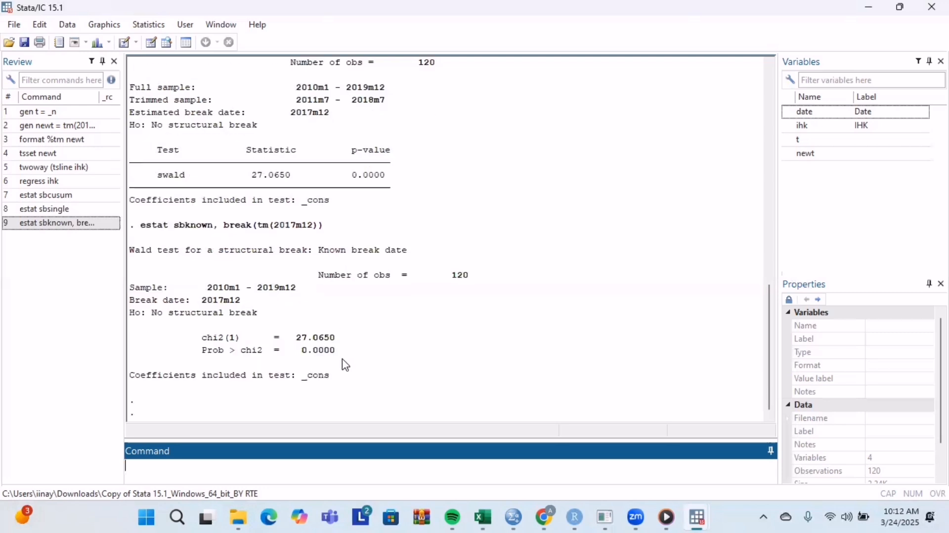